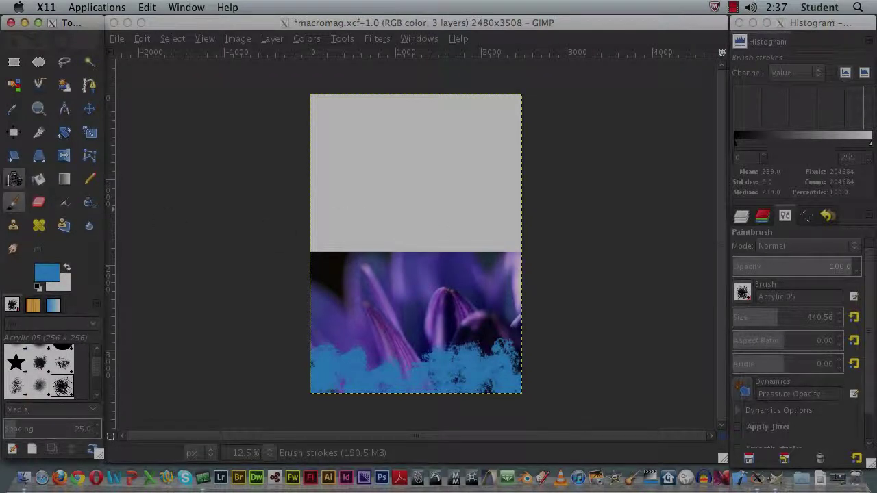
- Draw a text frame about 2160 × 544 px just above the flower photo and enter the title MacroMag
left_click(14, 179)
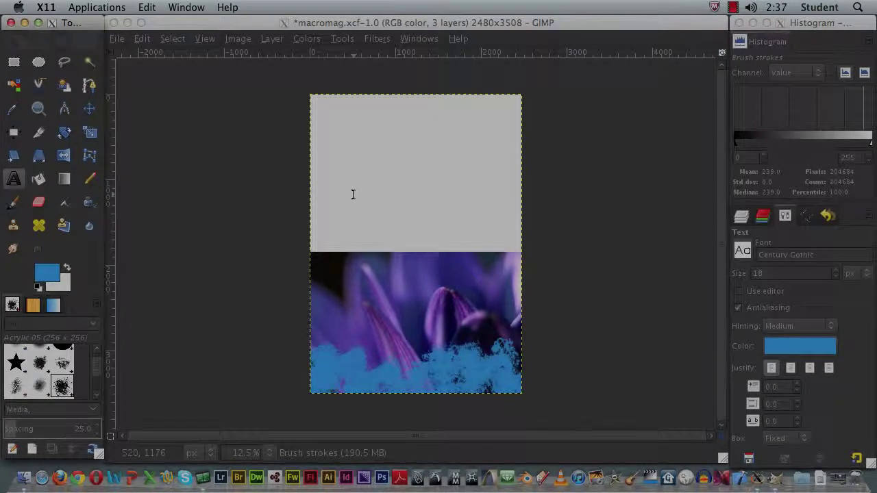
left_click(317, 198)
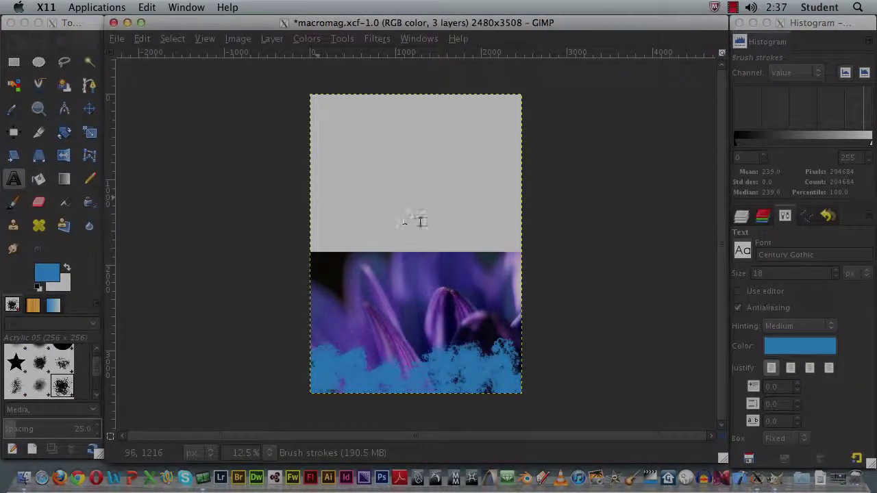
left_click_drag(321, 199, 507, 249)
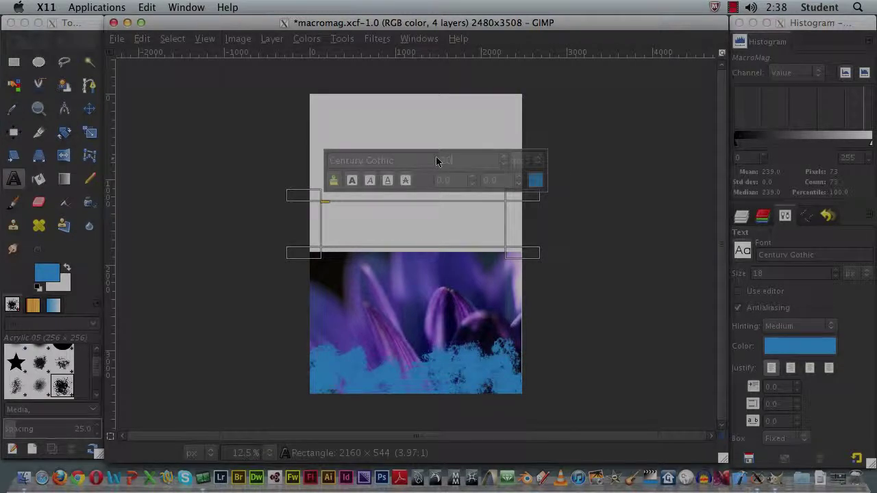
- Set the MacroMag title's font size to 300 px
type("0")
key("Return")
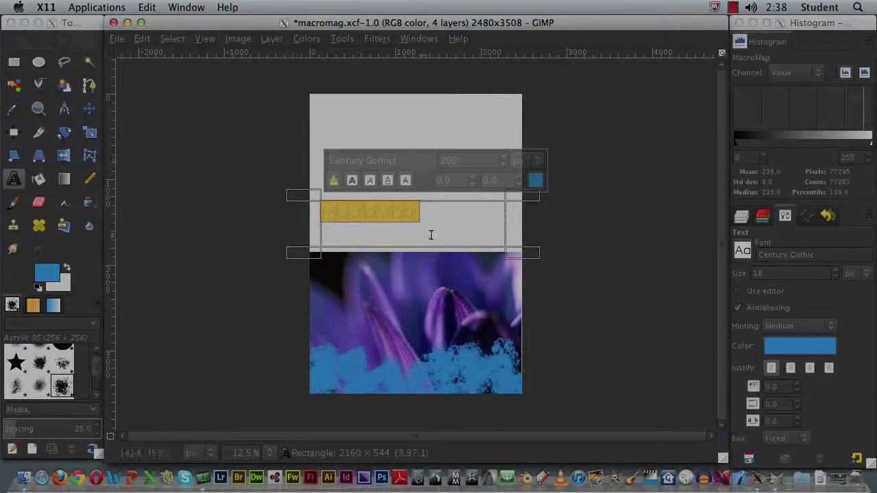
double_click(434, 159)
type("300")
left_click(426, 158)
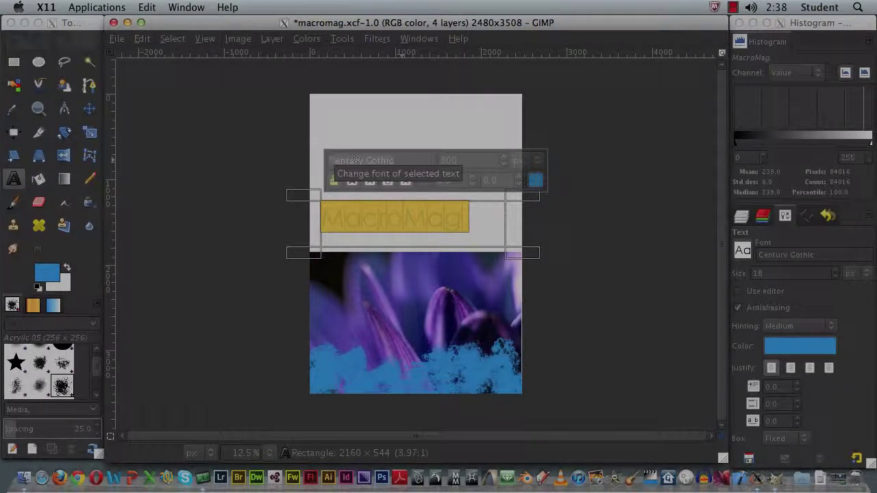
- Change the selected title text's font to American Typewriter Bold
triple_click(392, 160)
type("am")
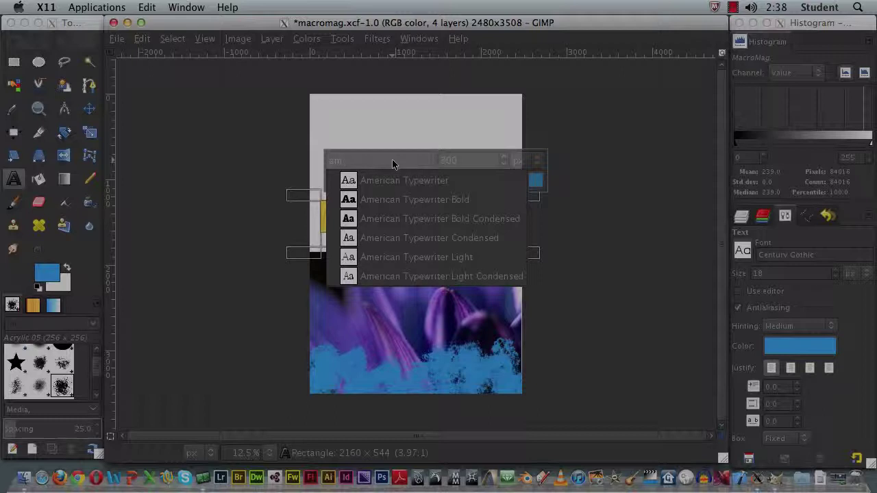
key("Escape")
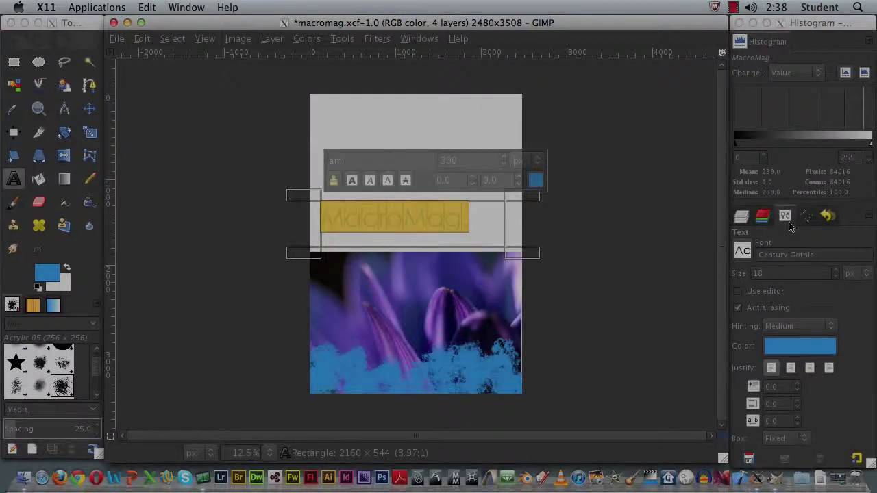
left_click(743, 252)
left_click_drag(849, 309, 546, 250)
left_click(383, 161)
type("am")
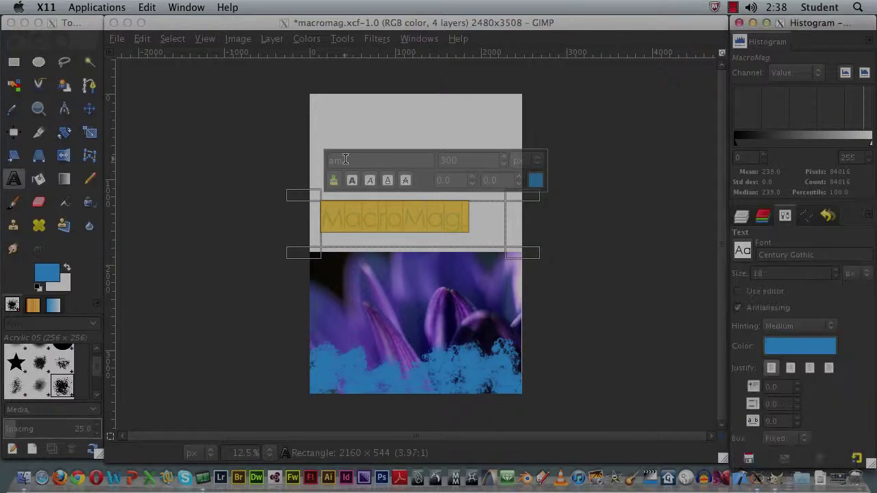
type("er")
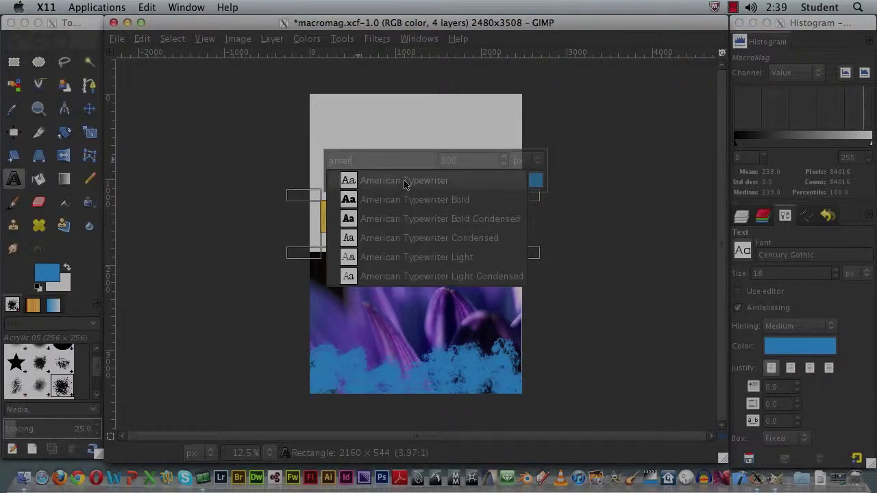
left_click(416, 200)
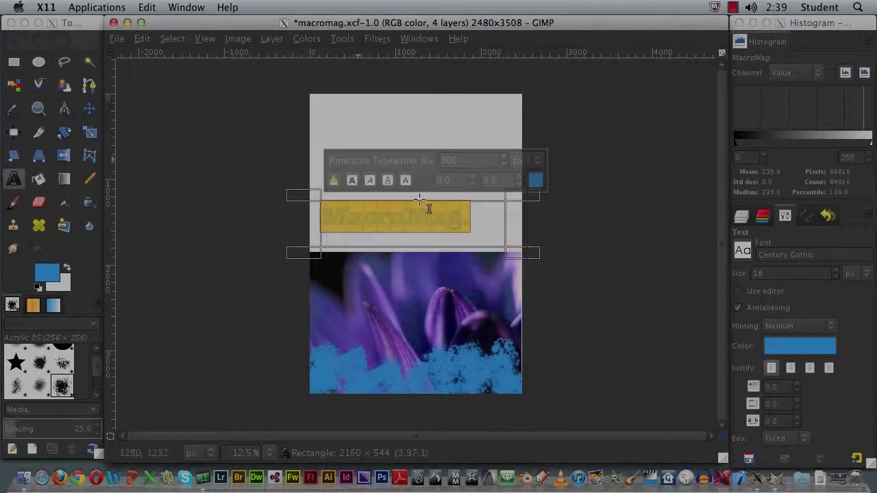
- Recolour the selected title text to bright purple e831ef and deselect it
left_click(536, 182)
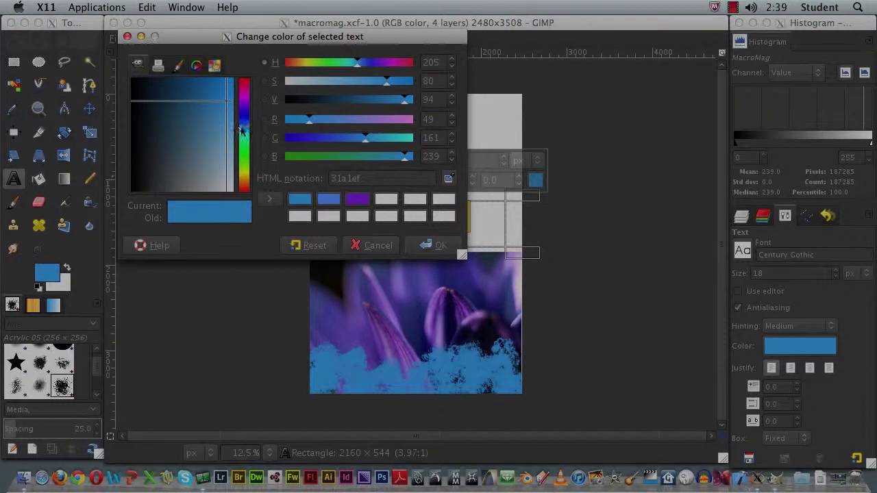
left_click(244, 100)
left_click_drag(251, 101, 251, 102)
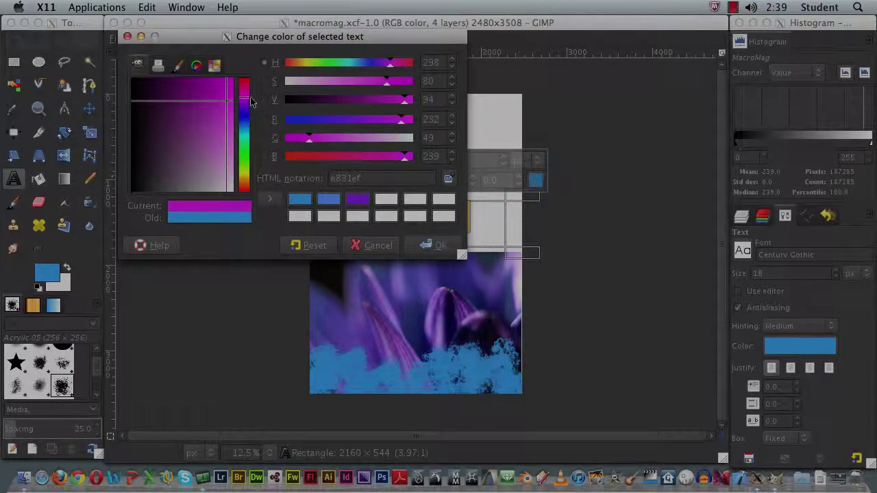
left_click(437, 246)
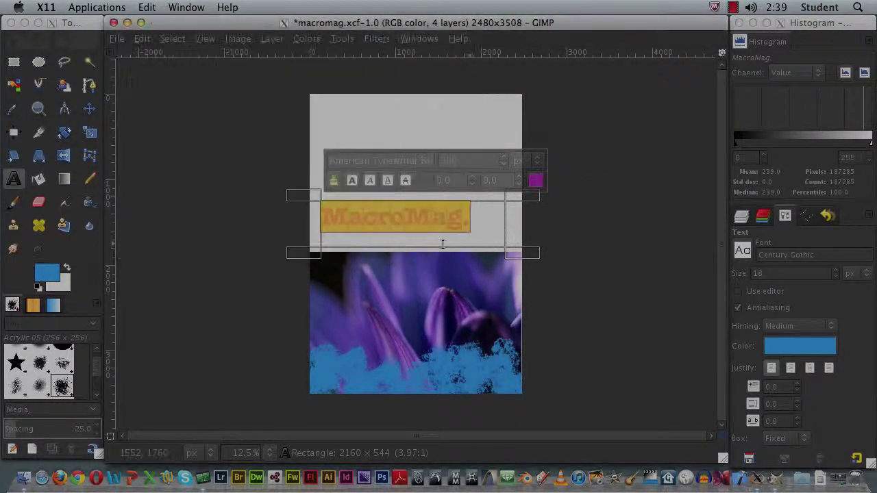
left_click(490, 218)
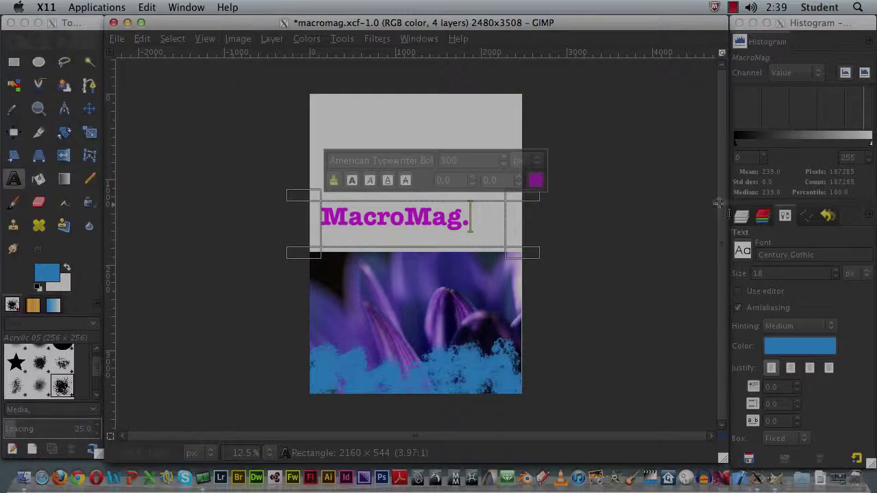
- Show the image's layer stack and activate the Move tool
left_click(741, 217)
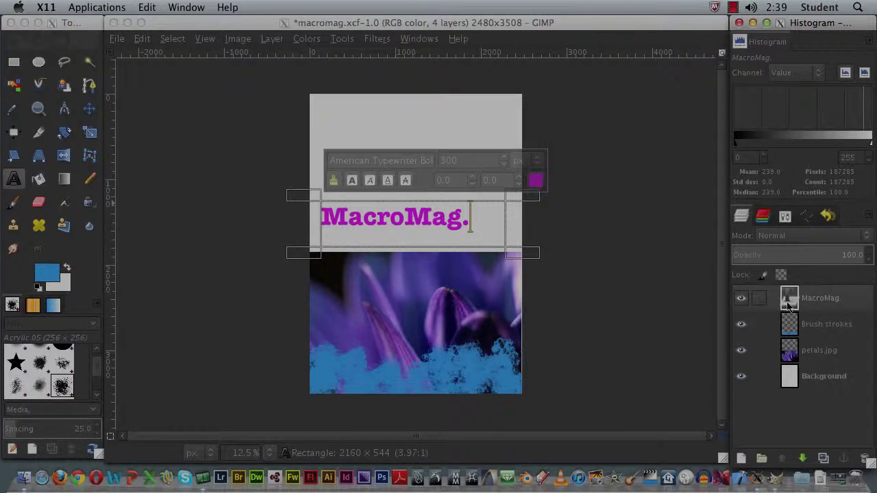
left_click(89, 111)
left_click(90, 111)
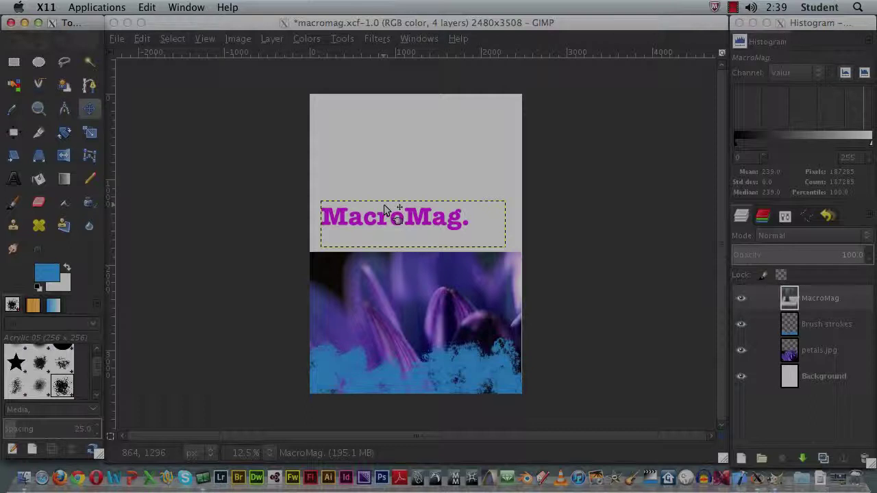
left_click(404, 155)
left_click_drag(445, 174, 497, 206)
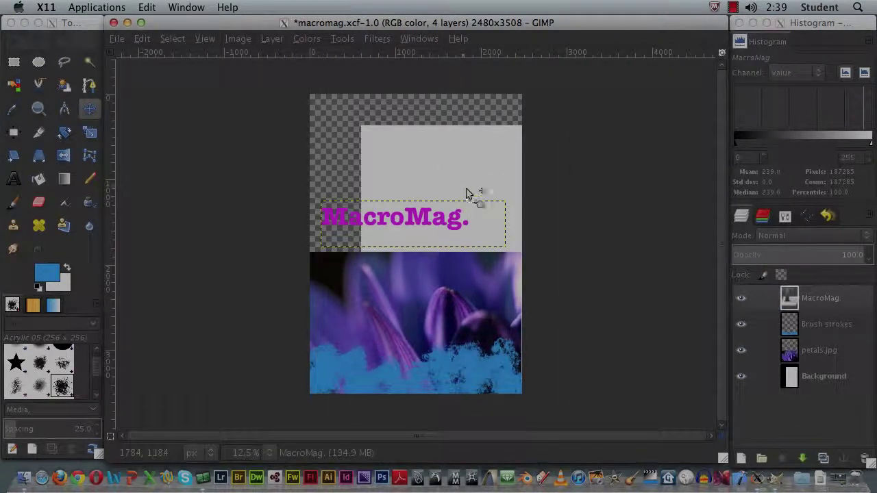
left_click(142, 38)
left_click(156, 55)
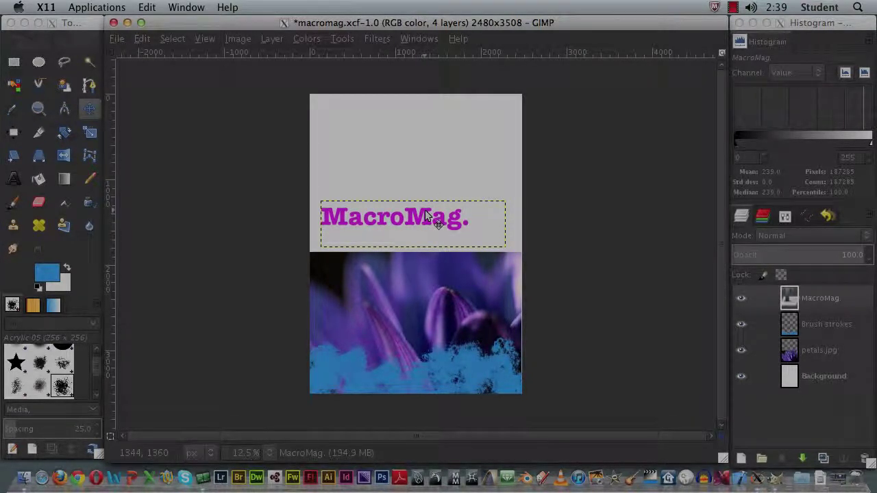
- Move the MacroMag title down so it overlaps the upper edge of the flower photo
left_click_drag(426, 215, 419, 244)
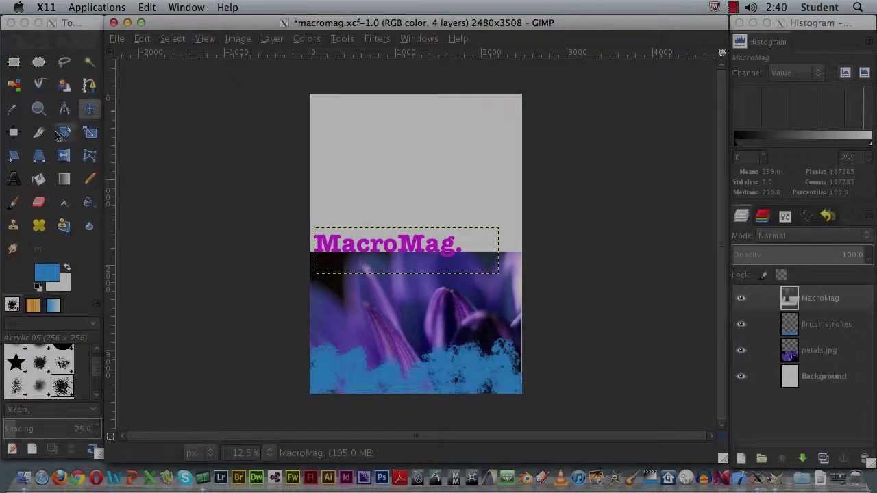
- Add a text frame about 1584 × 280 px near the page's upper edge with the text "issue one - June"
left_click(13, 178)
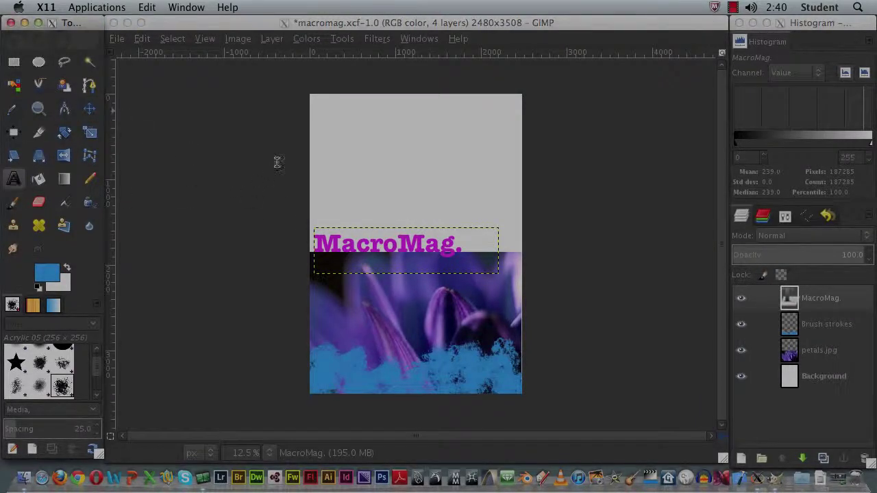
left_click(329, 103)
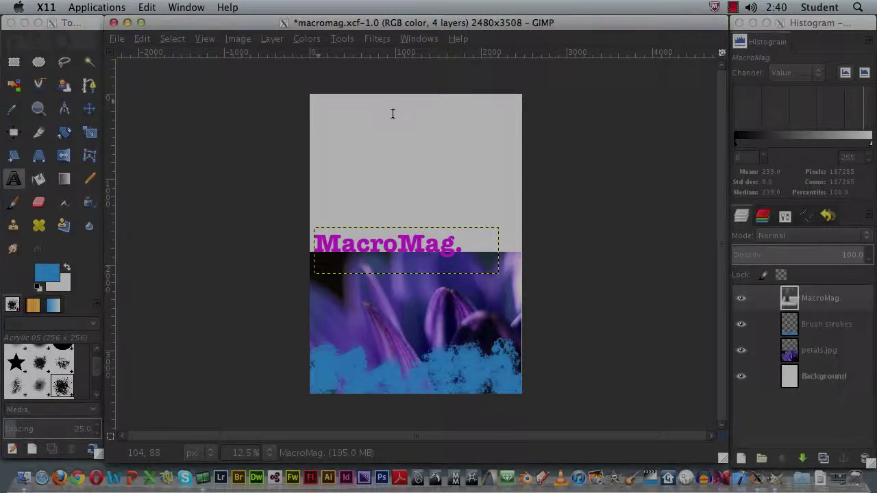
left_click_drag(319, 101, 456, 124)
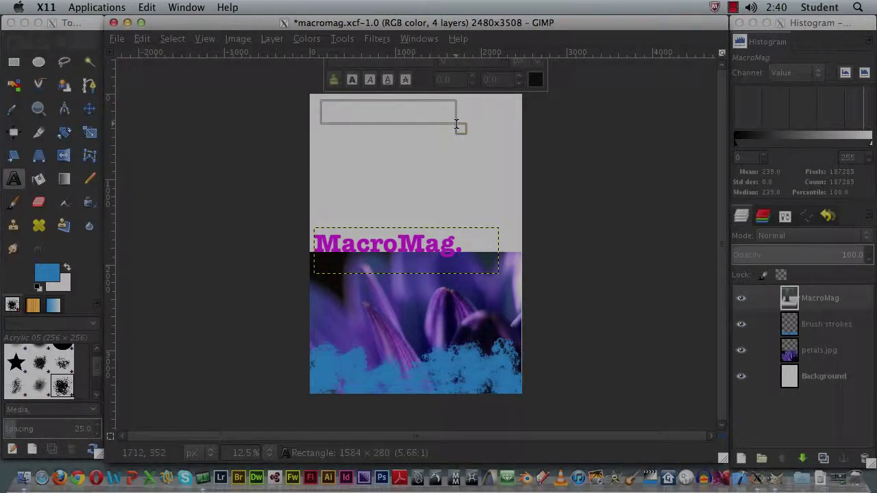
type("issu")
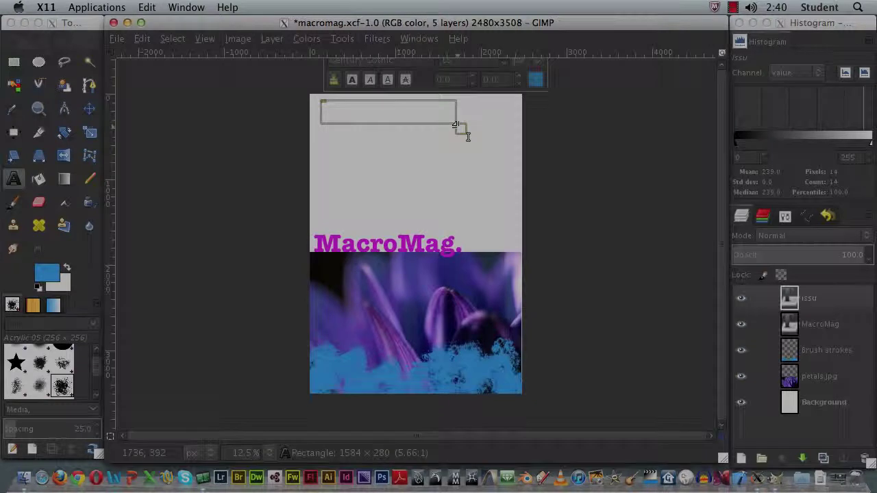
type("e one - June")
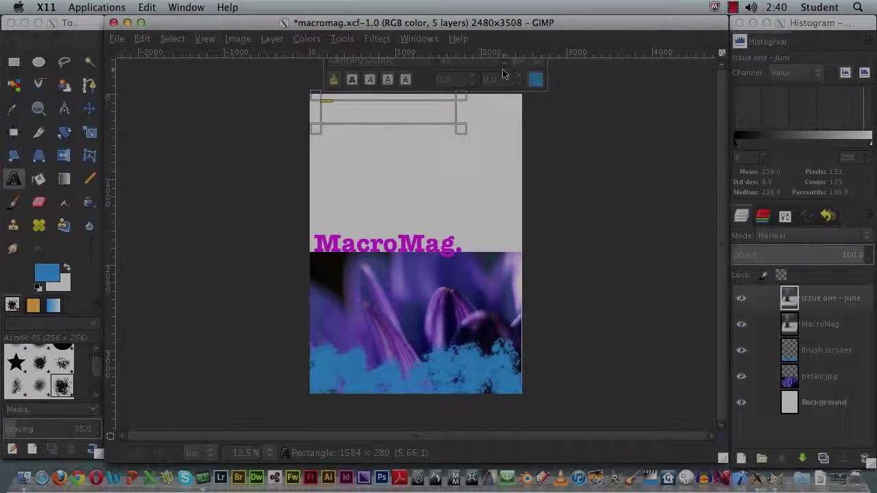
- Set the issue line's font size to 150 px
left_click(457, 61)
left_click(785, 216)
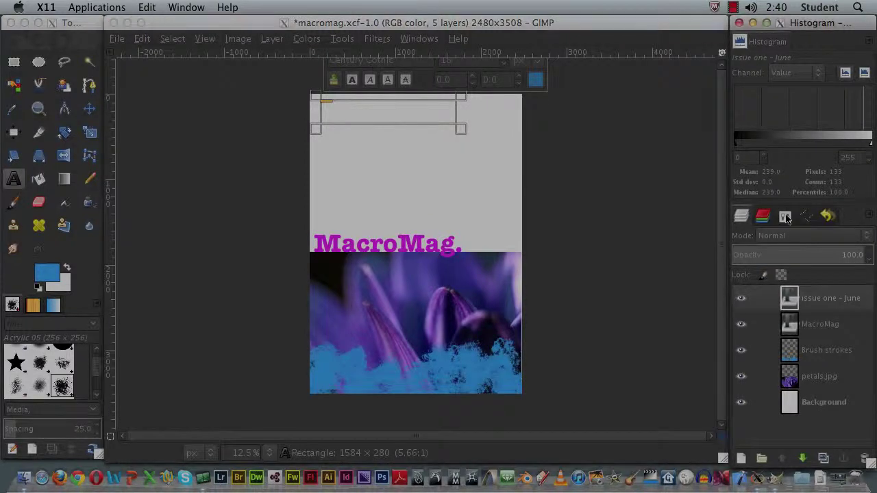
left_click(784, 216)
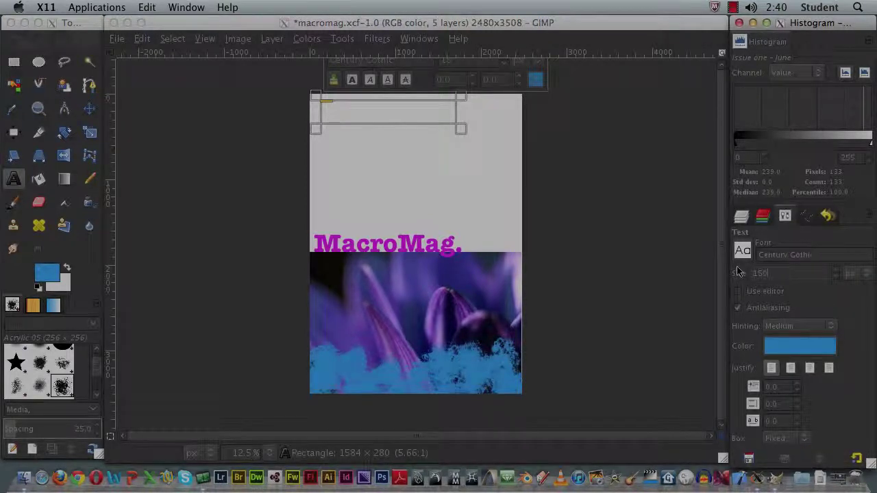
key("ctrl+a")
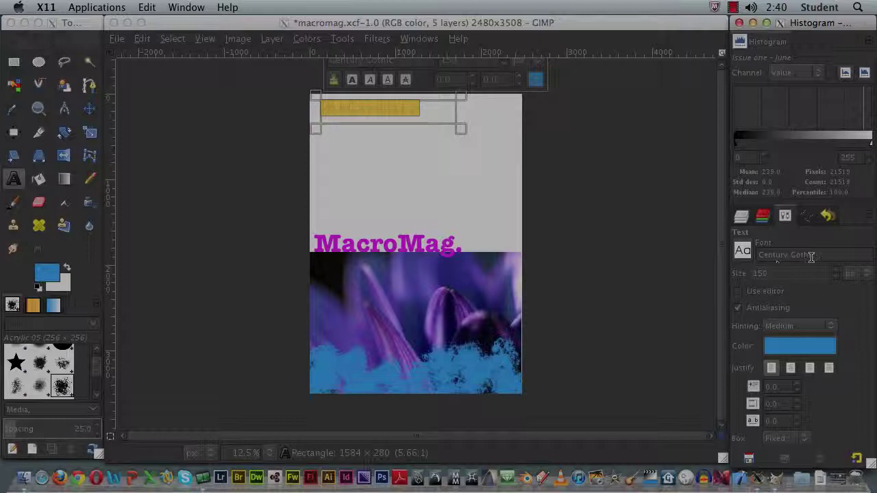
- Recolour the issue line from blue to a muted grey
left_click(799, 345)
left_click(837, 180)
left_click_drag(837, 179, 809, 174)
left_click_drag(836, 38, 536, 42)
left_click(743, 248)
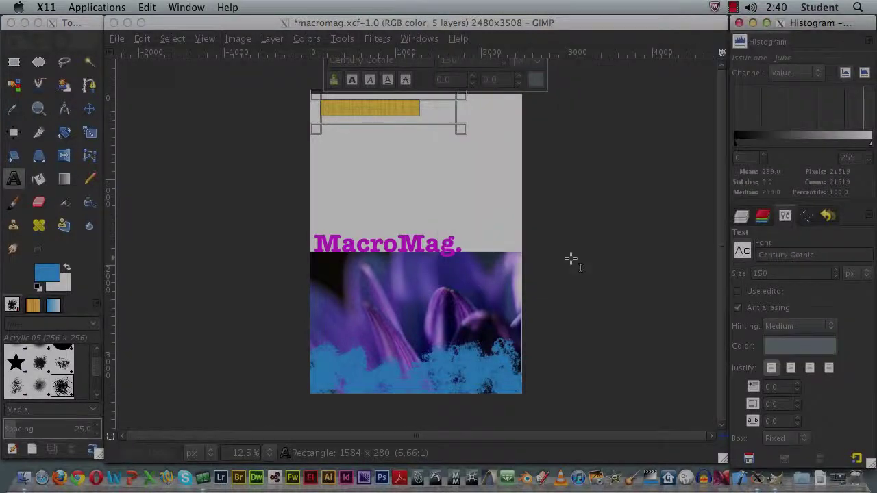
- Move the issue line slightly up and left, so its start lines up with the MacroMag title
left_click(89, 108)
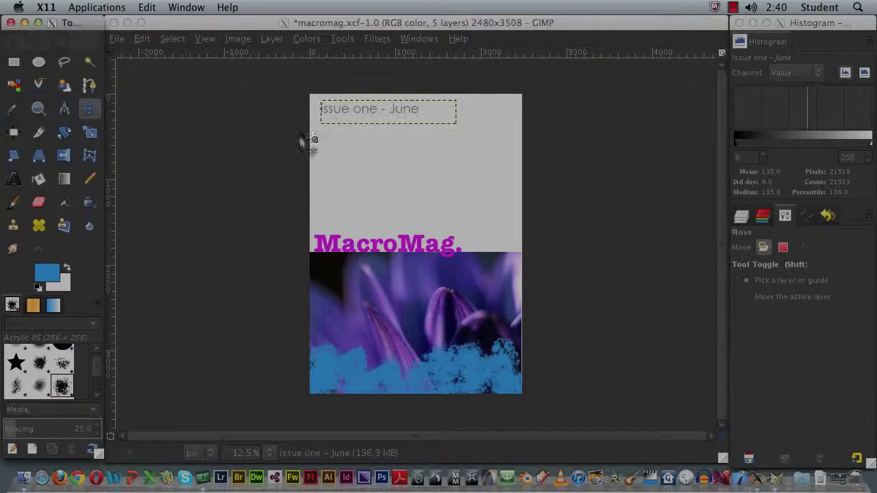
left_click(358, 111)
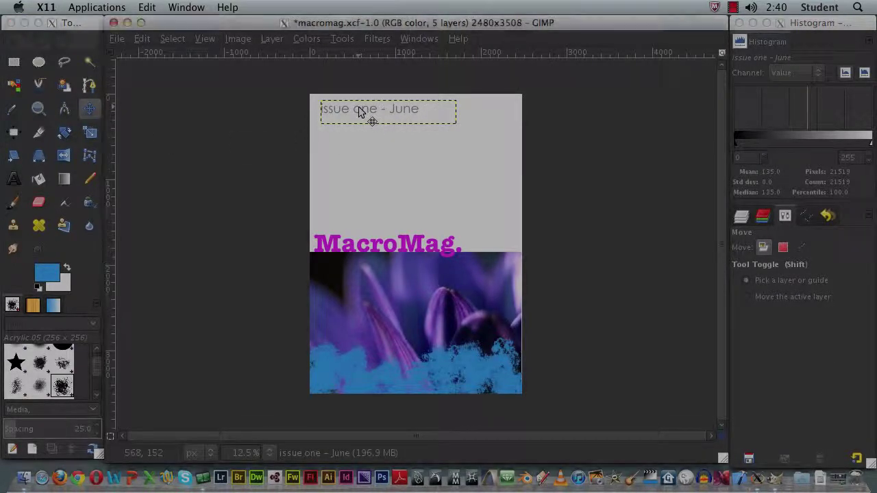
left_click_drag(333, 108, 322, 103)
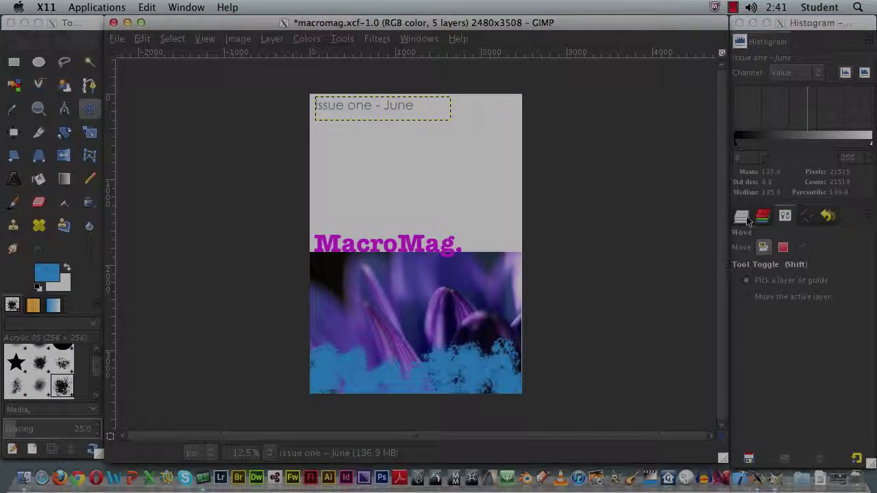
- Show the layer stack and select the Background layer
left_click(741, 218)
left_click(742, 217)
left_click(822, 402)
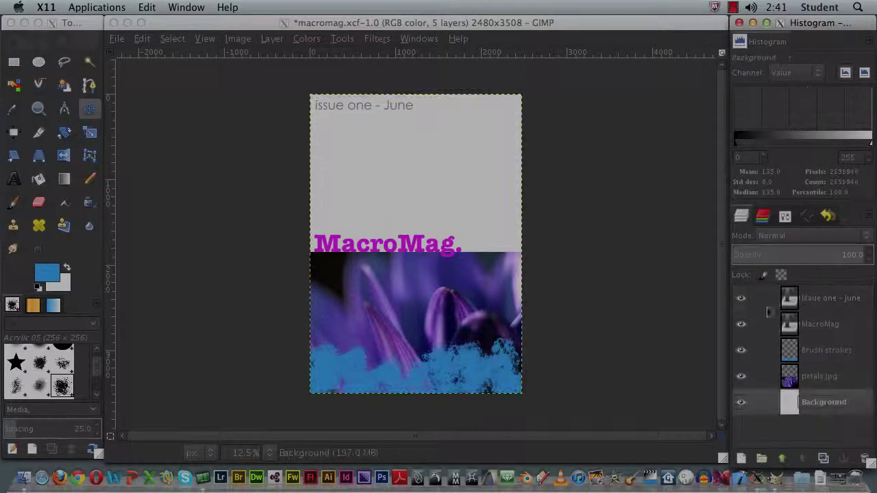